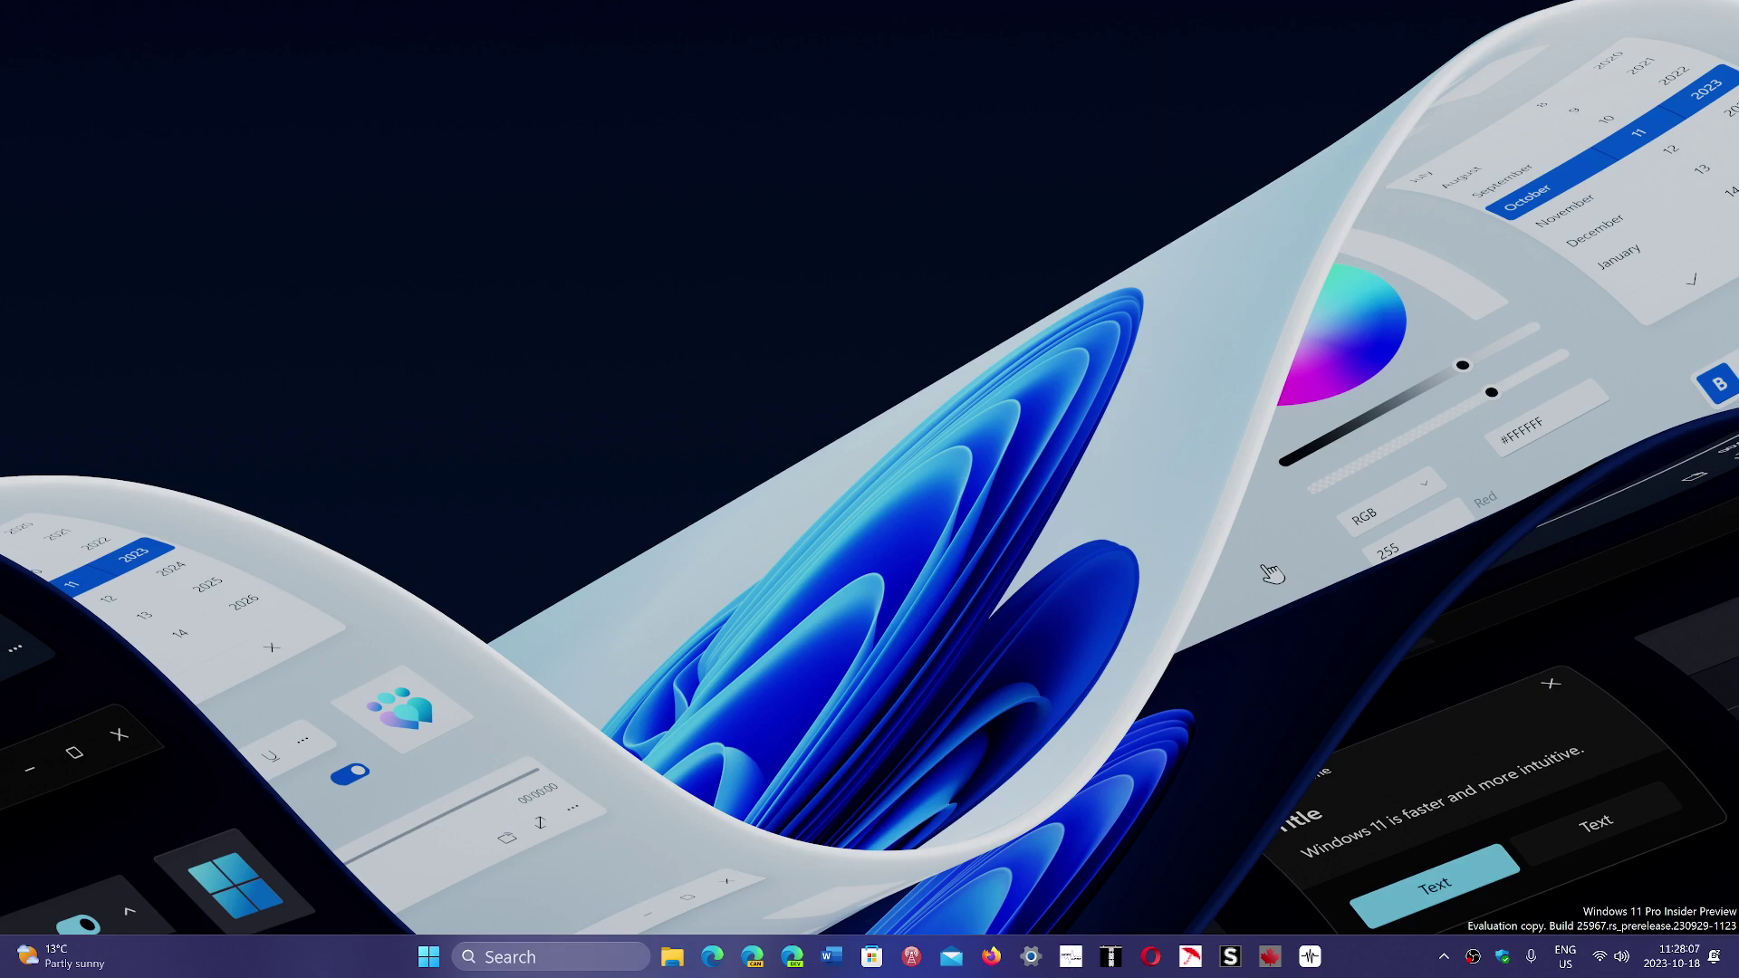
Launch Google Chrome from taskbar search and show its three-dot menu.
click(552, 957)
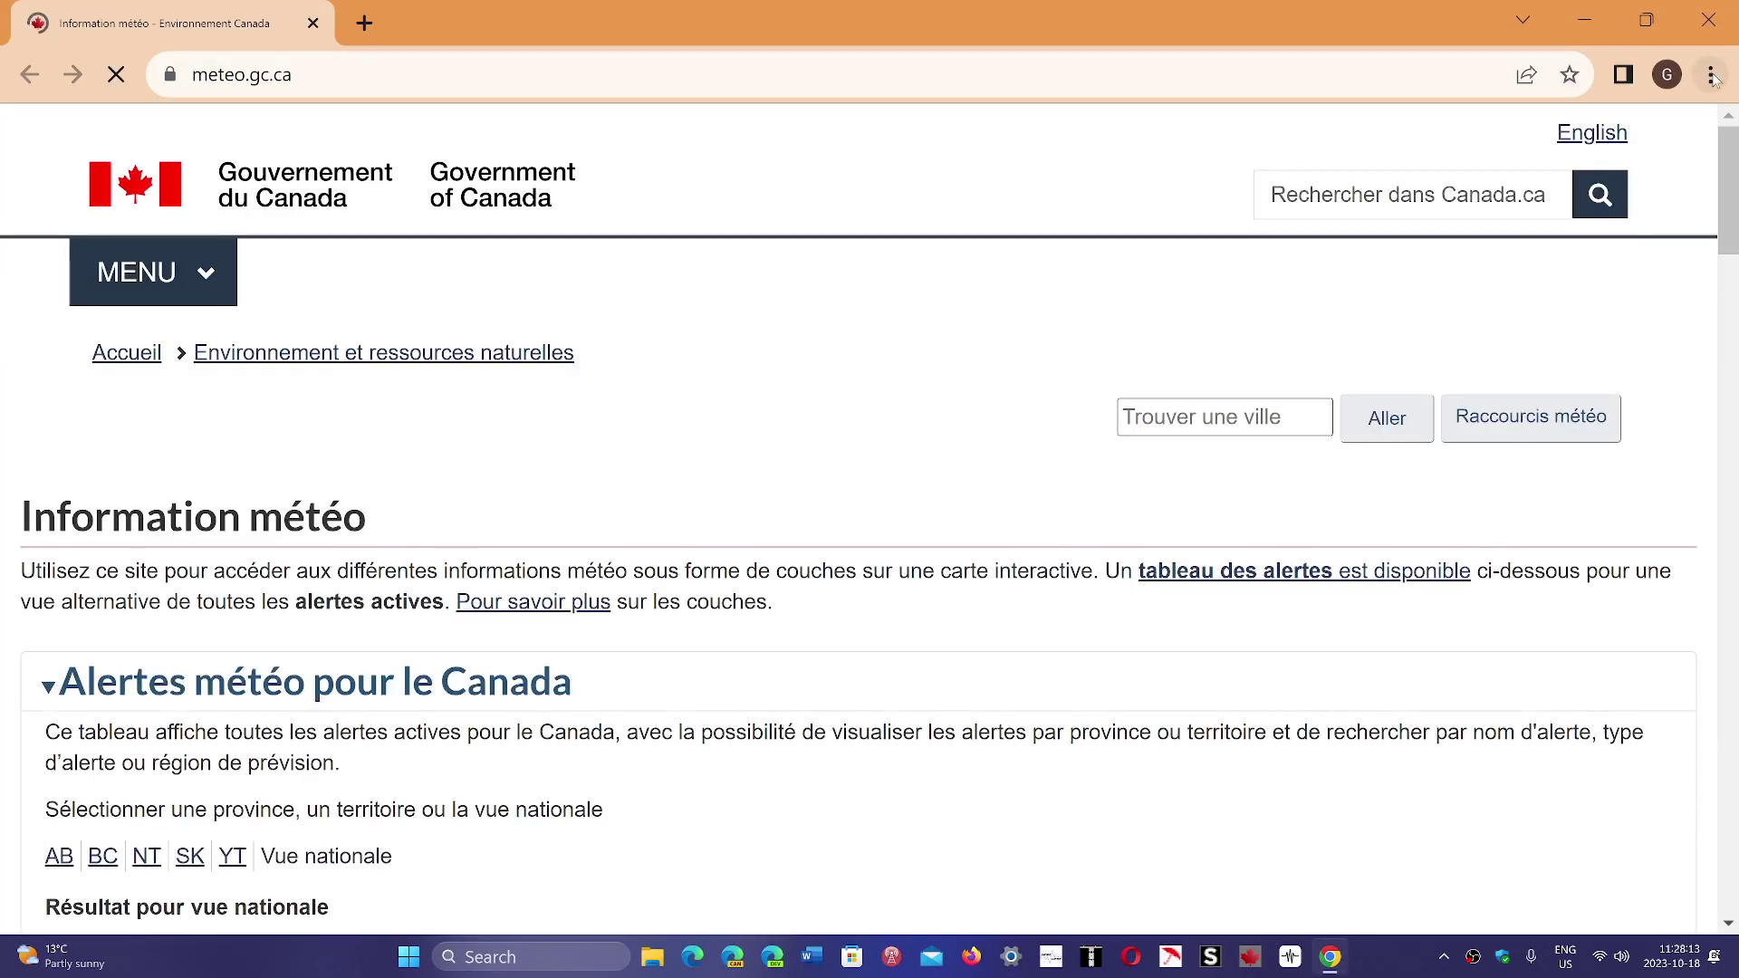
click(1711, 75)
mouse_move(1495, 546)
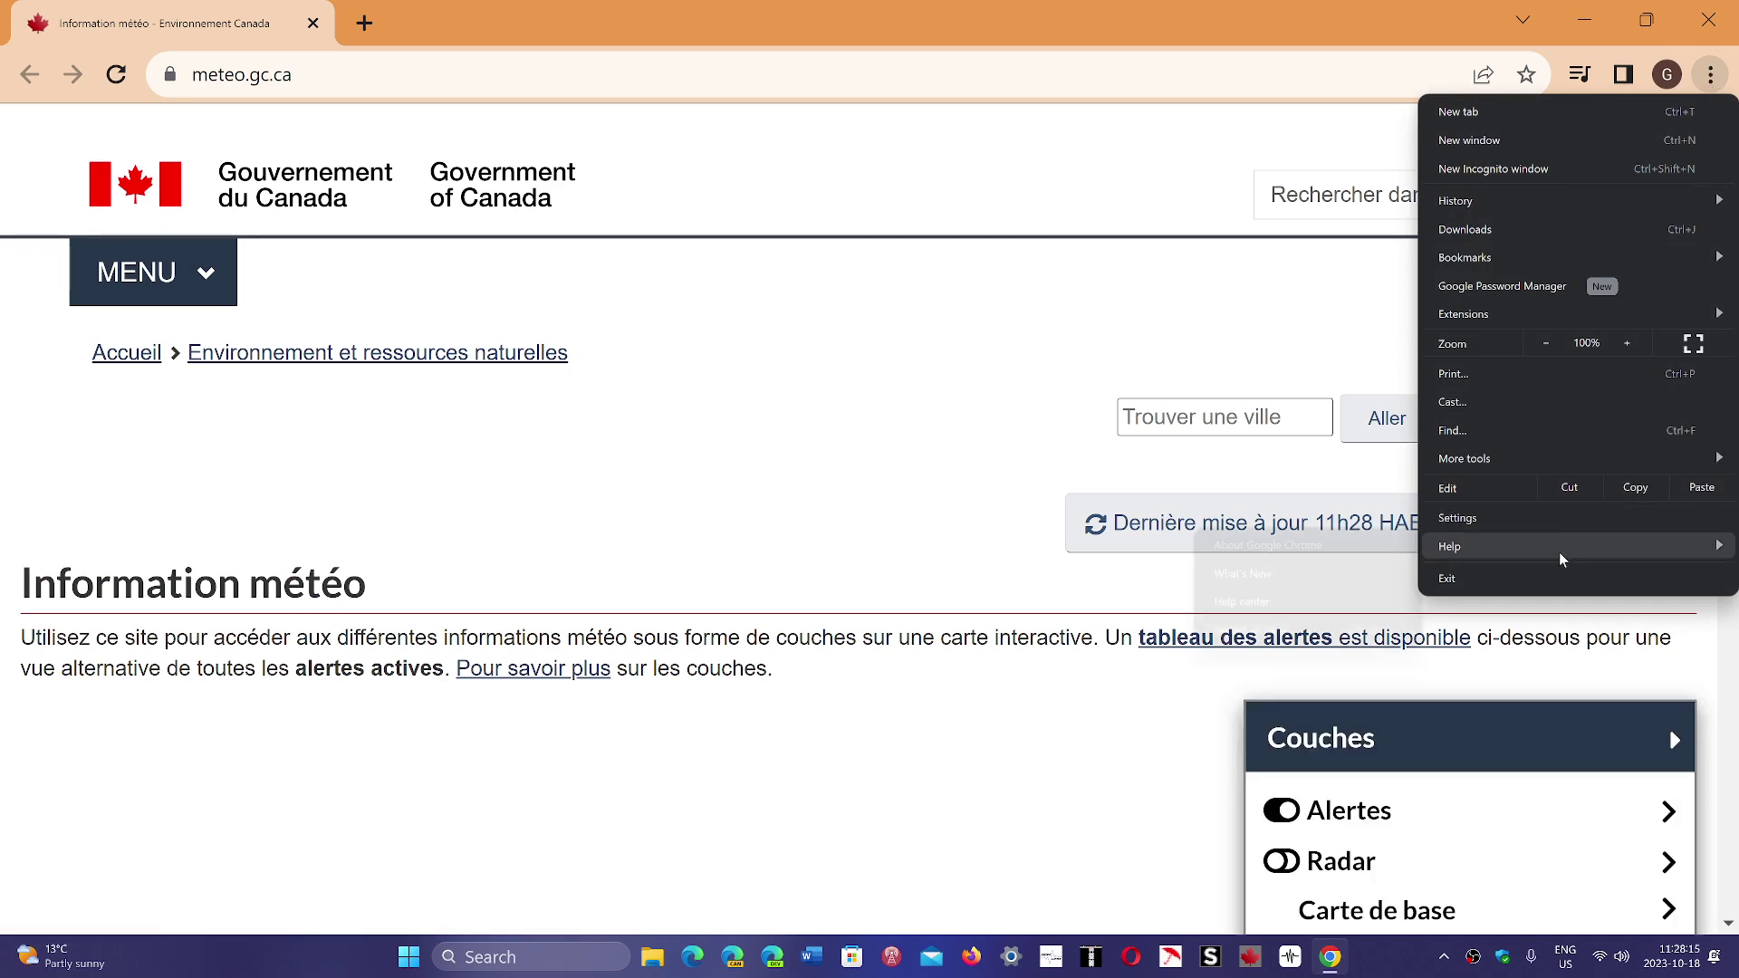
Show About Google Chrome confirming version 118 is up to date, then close to desktop.
click(1361, 553)
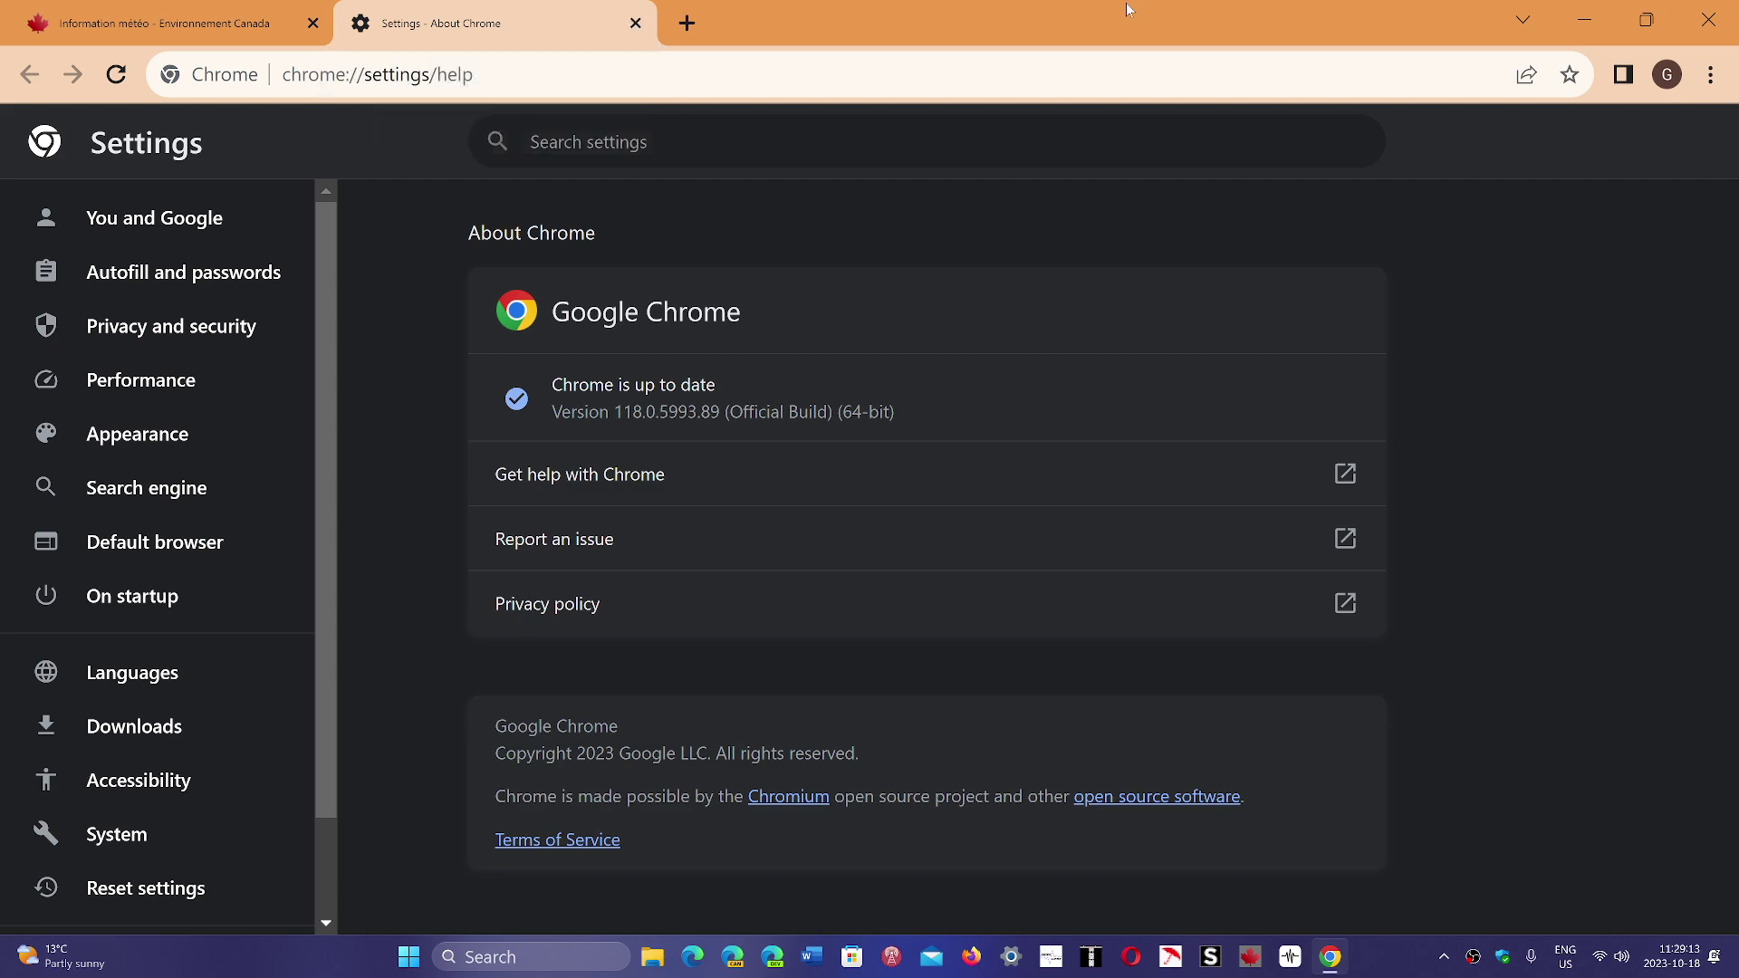
click(1707, 20)
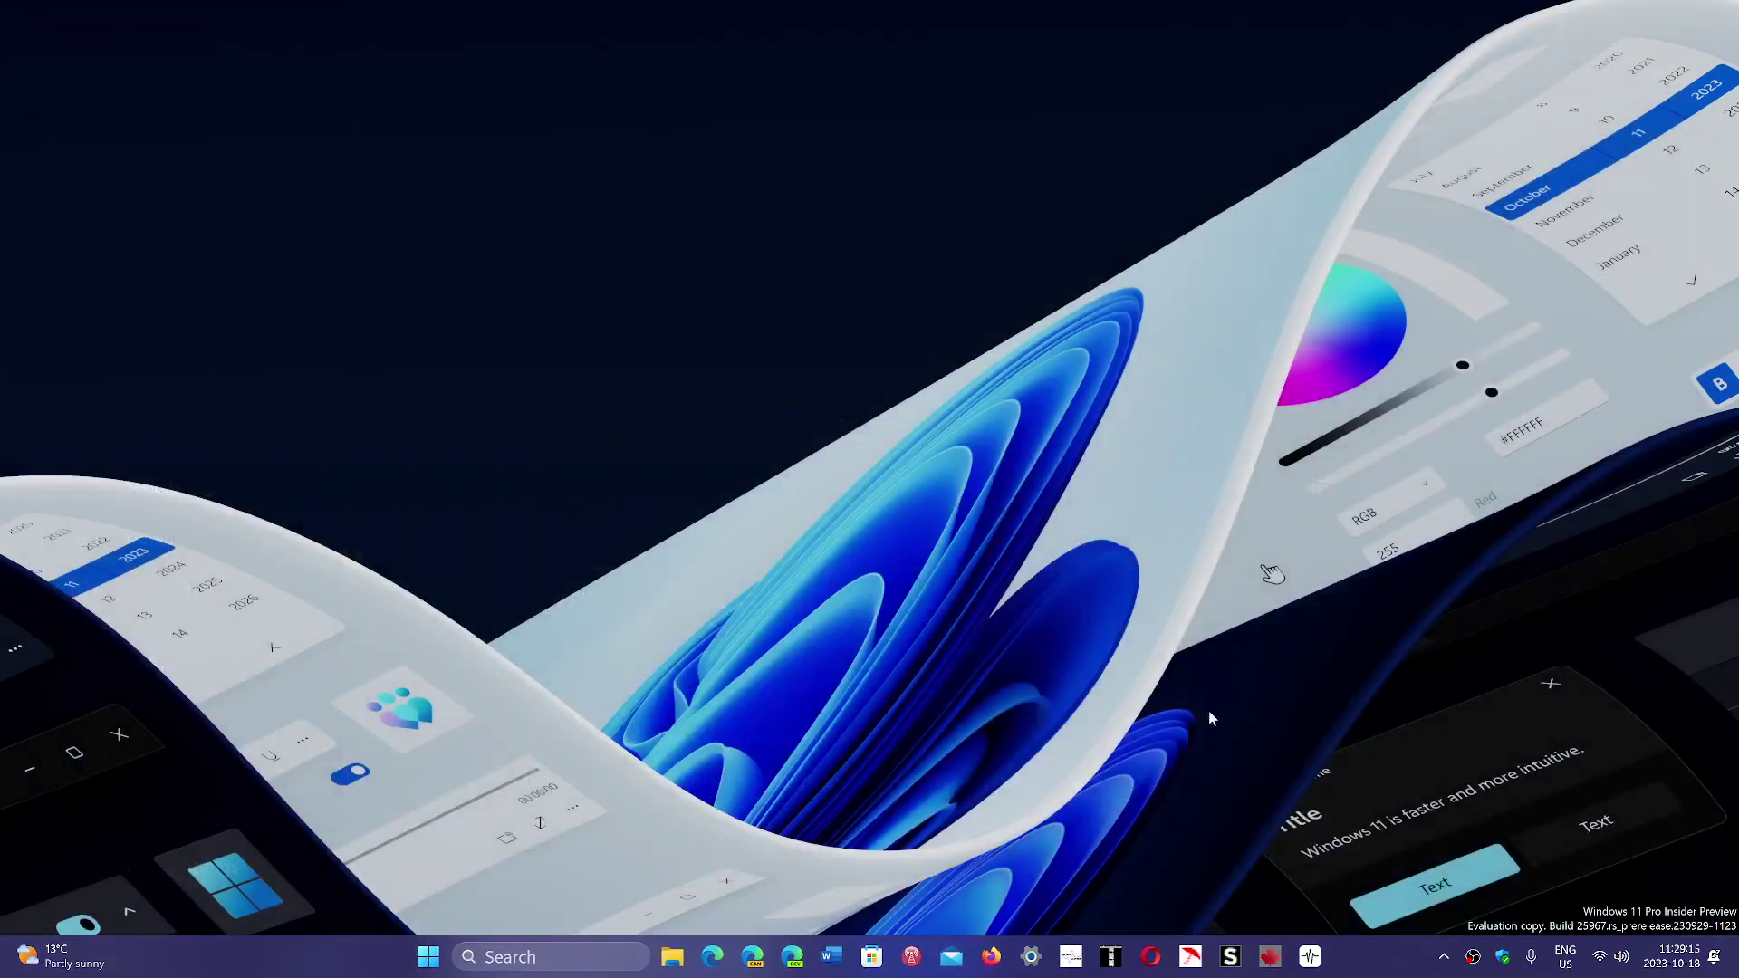